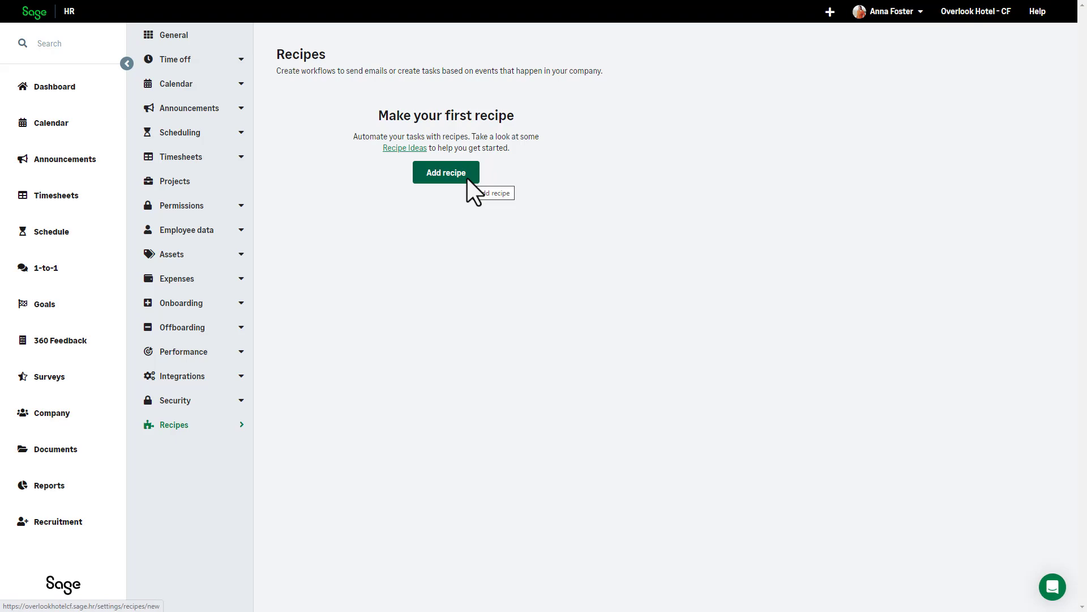
# Step: Create a new recipe named "New Joiner email"
pyautogui.click(468, 180)
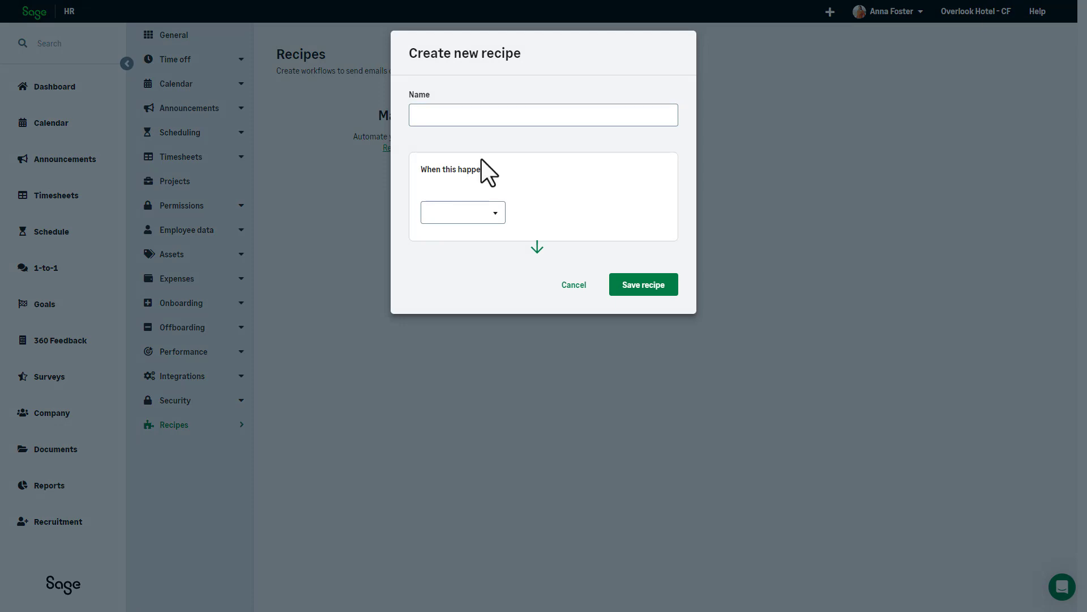
pyautogui.click(476, 116)
pyautogui.click(480, 142)
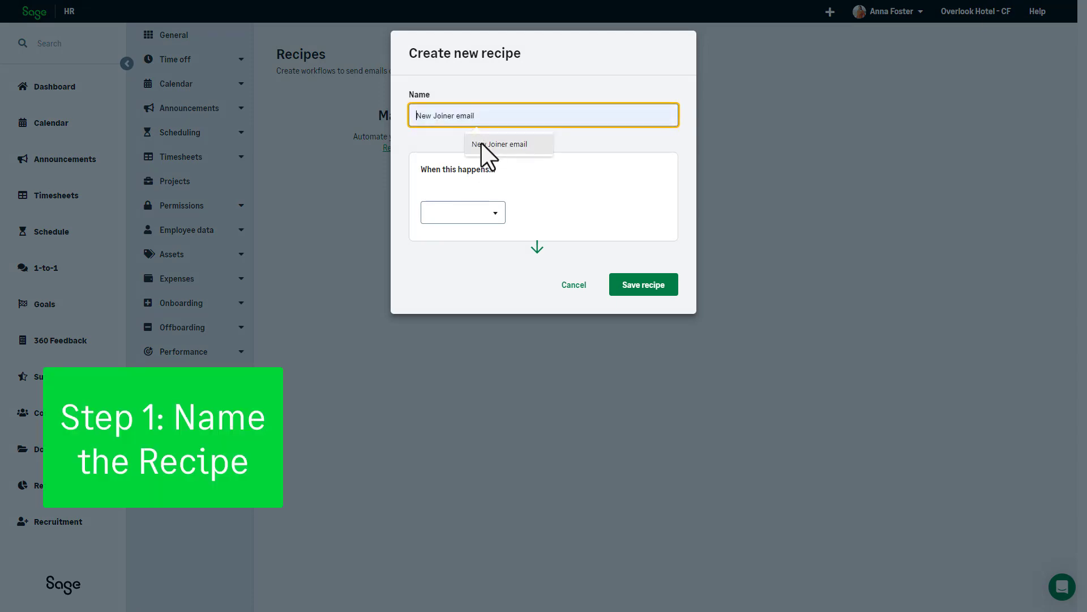
pyautogui.click(481, 143)
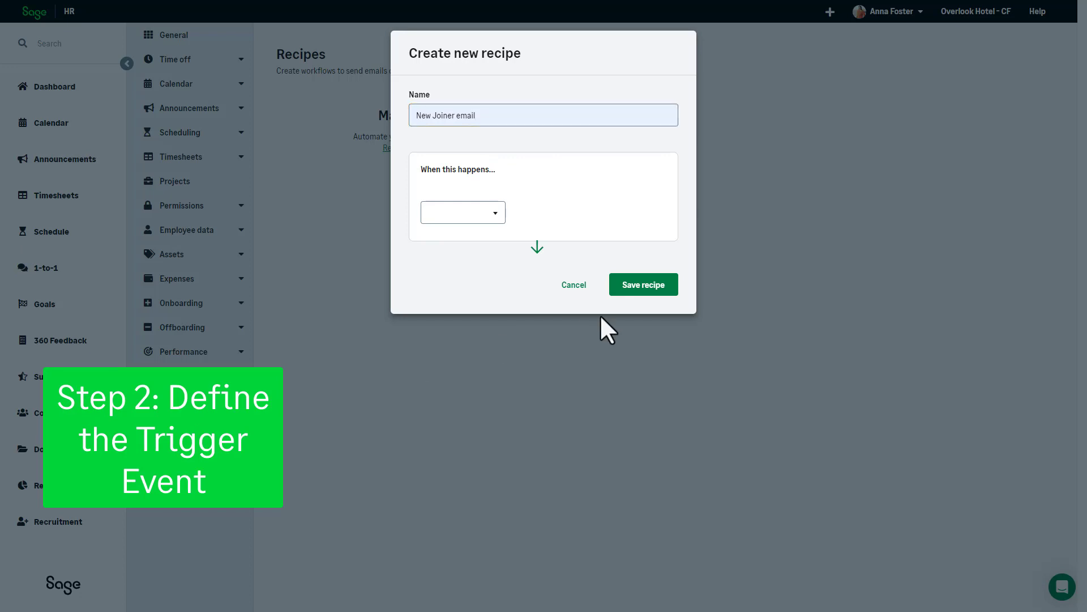
# Step: Set the recipe's trigger event to Employee has created
pyautogui.click(495, 215)
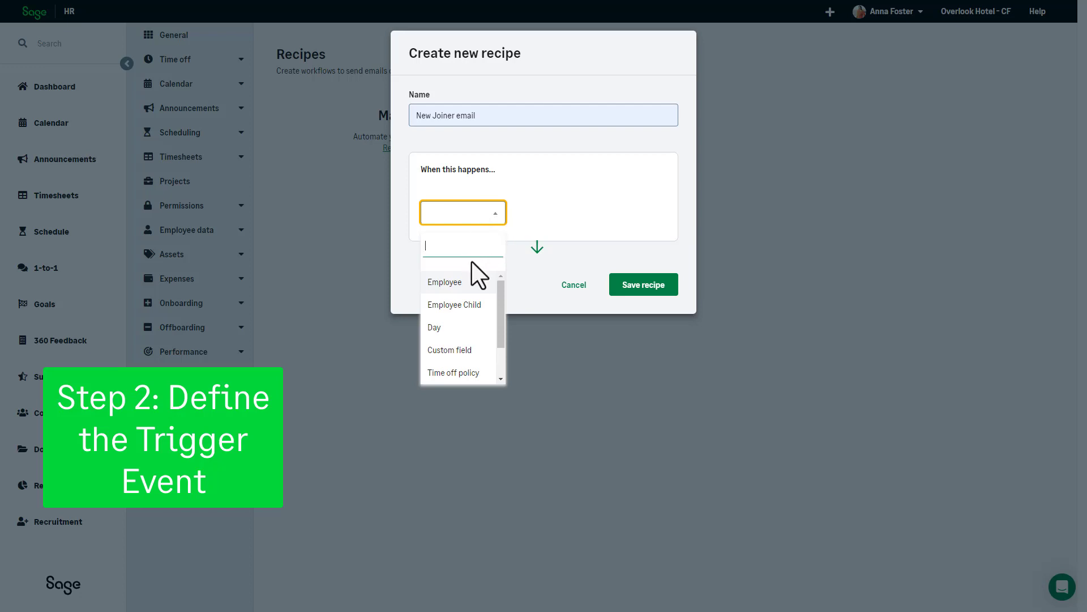
pyautogui.click(469, 282)
pyautogui.click(621, 216)
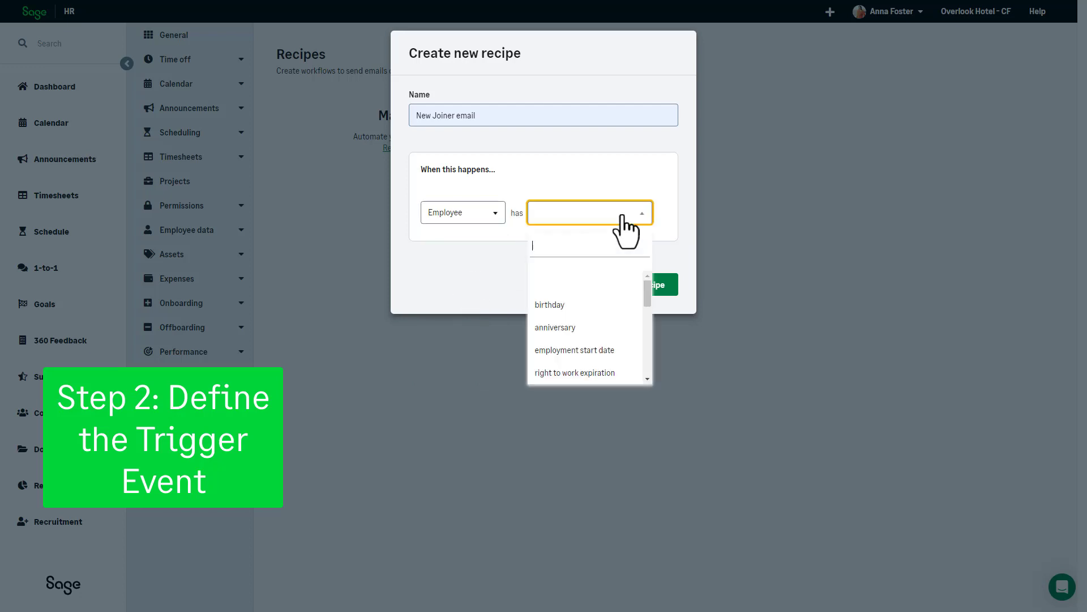
pyautogui.click(647, 378)
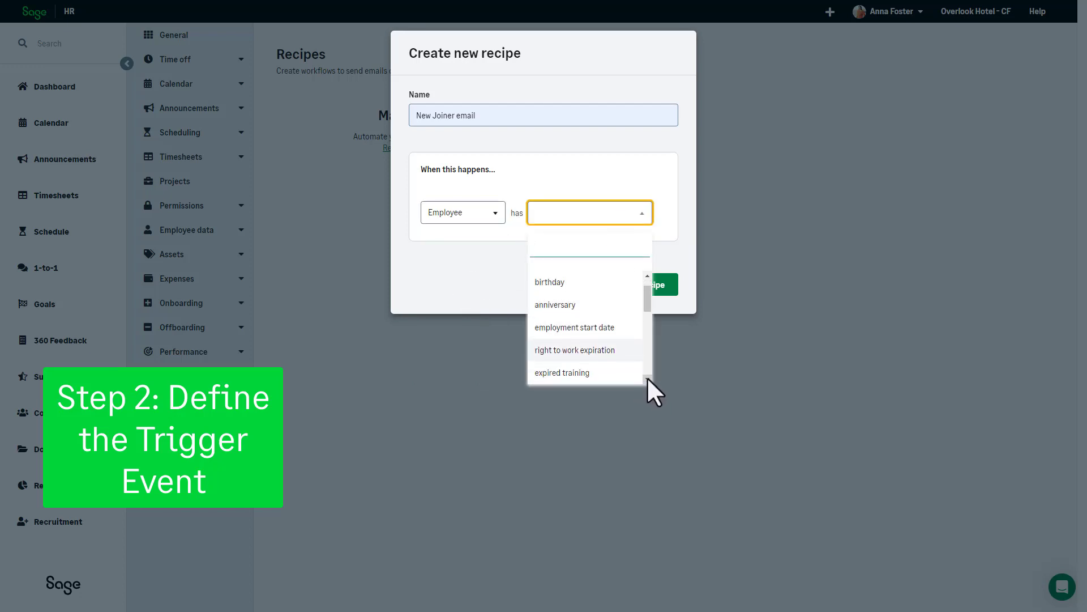
pyautogui.click(647, 378)
pyautogui.scroll(-1, 553, 346)
pyautogui.click(552, 347)
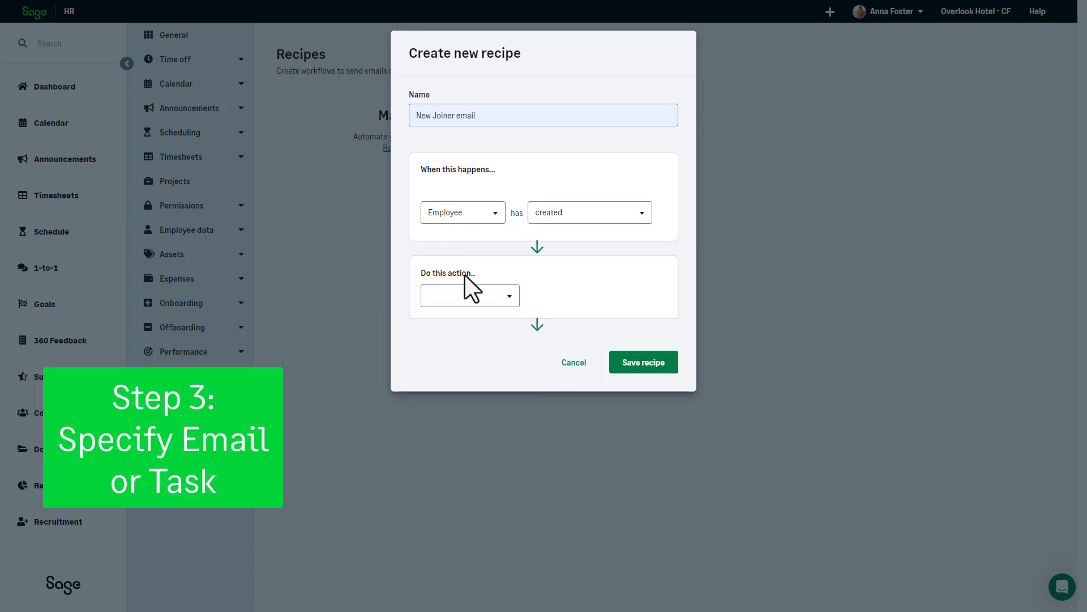
# Step: Set the recipe's action to send email to the direct manager
pyautogui.click(509, 300)
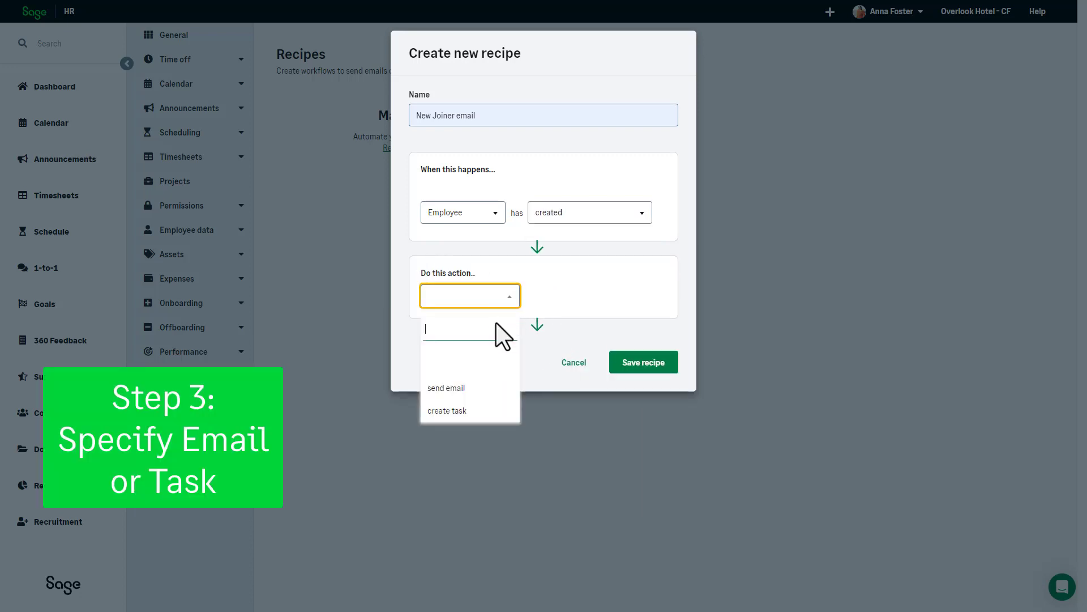
pyautogui.click(481, 388)
pyautogui.click(630, 295)
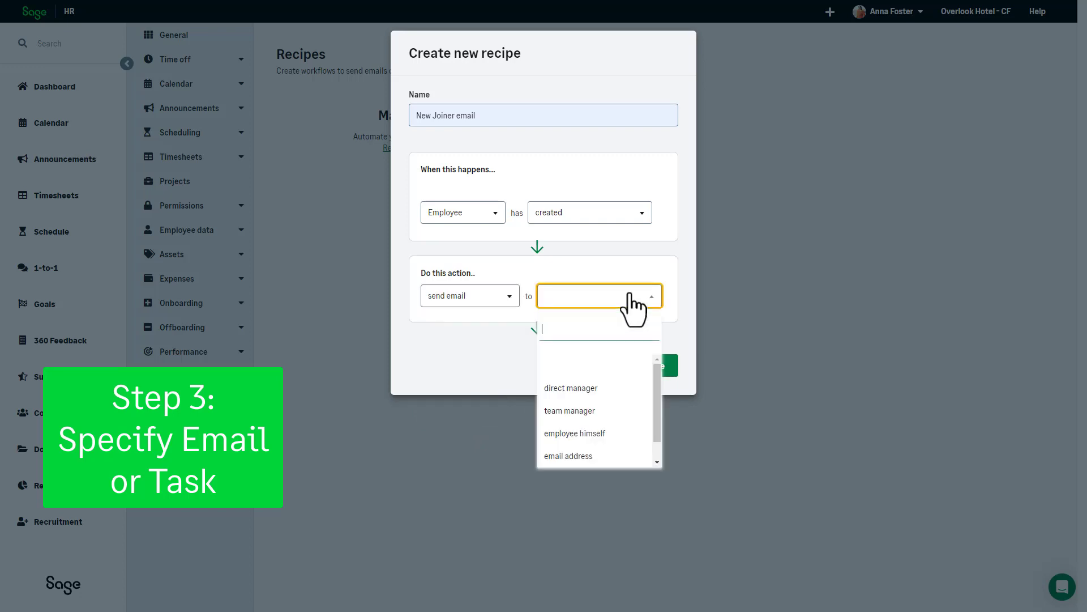
pyautogui.click(582, 389)
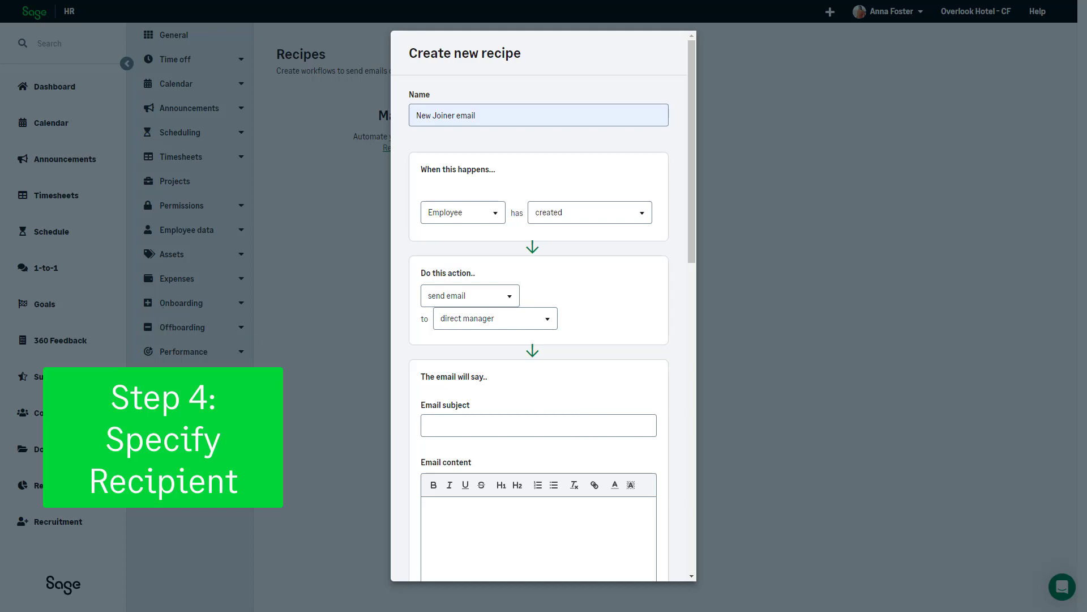
# Step: Enter the email subject "New Joiner Joining Your Team" and begin the content with "Dear" plus the [employee_direct_manager] variable
pyautogui.click(455, 425)
pyautogui.write('New Joiner Joining Your Team')
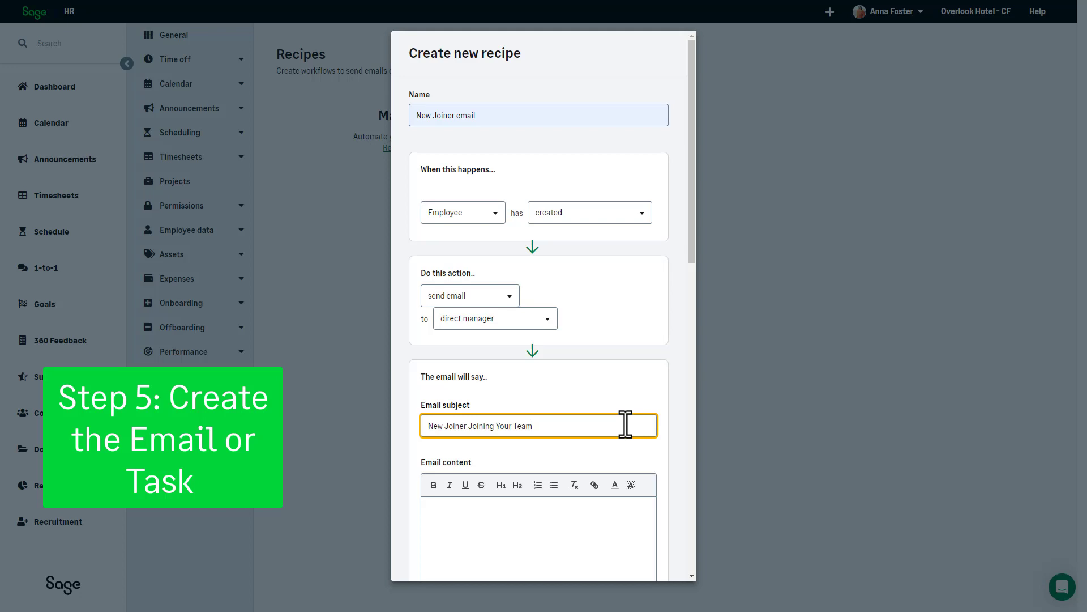
pyautogui.scroll(-5, 479, 190)
pyautogui.click(475, 180)
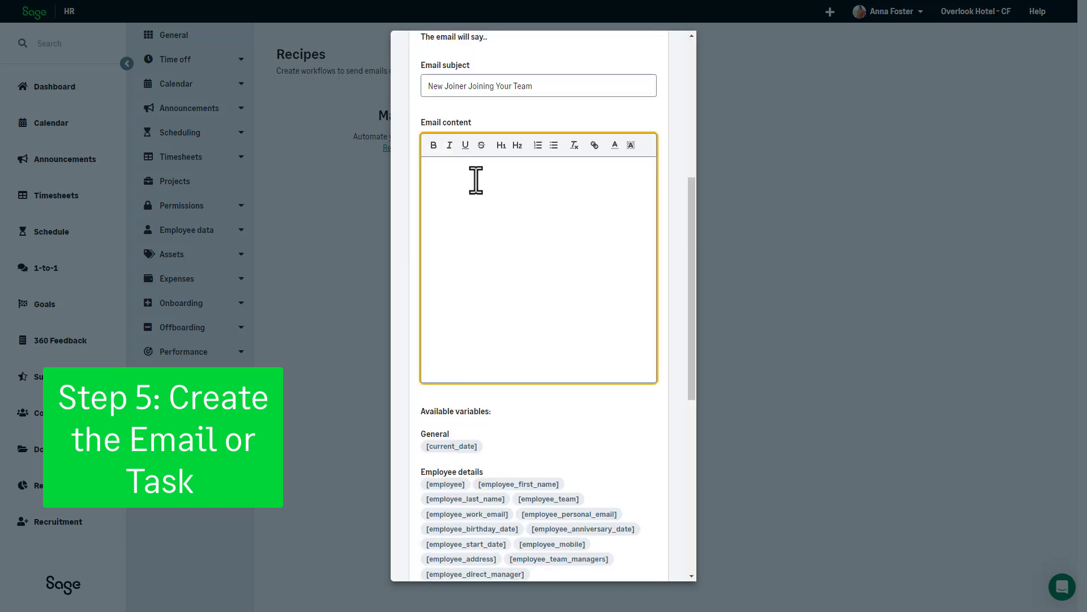
pyautogui.write('Dear')
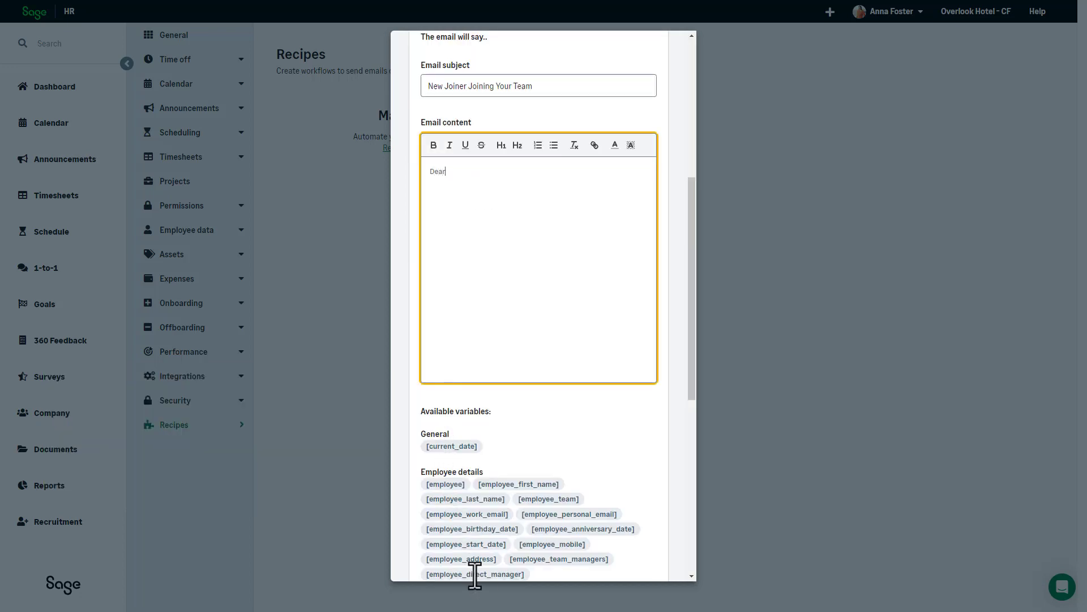
pyautogui.click(480, 574)
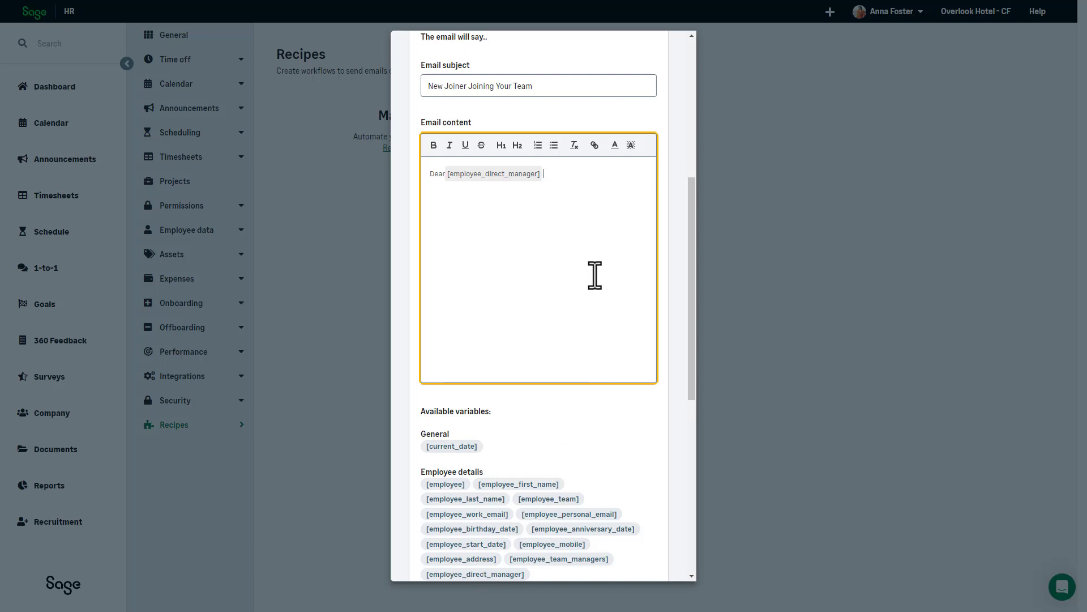
# Step: Write "Please be advised that the following employee: [employee_first_name] [employee_last_name] Will be joining your team on [employee_start_date]" and "Many thanks," below the greeting, using variables
pyautogui.press('Return')
pyautogui.write('Please be advised that the following employee:')
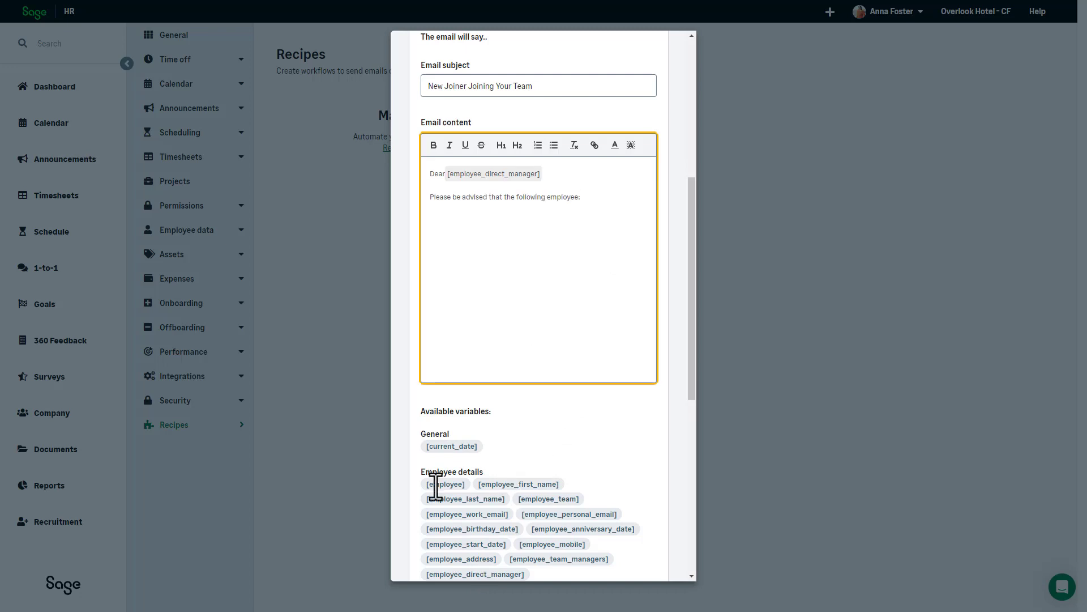
pyautogui.click(510, 486)
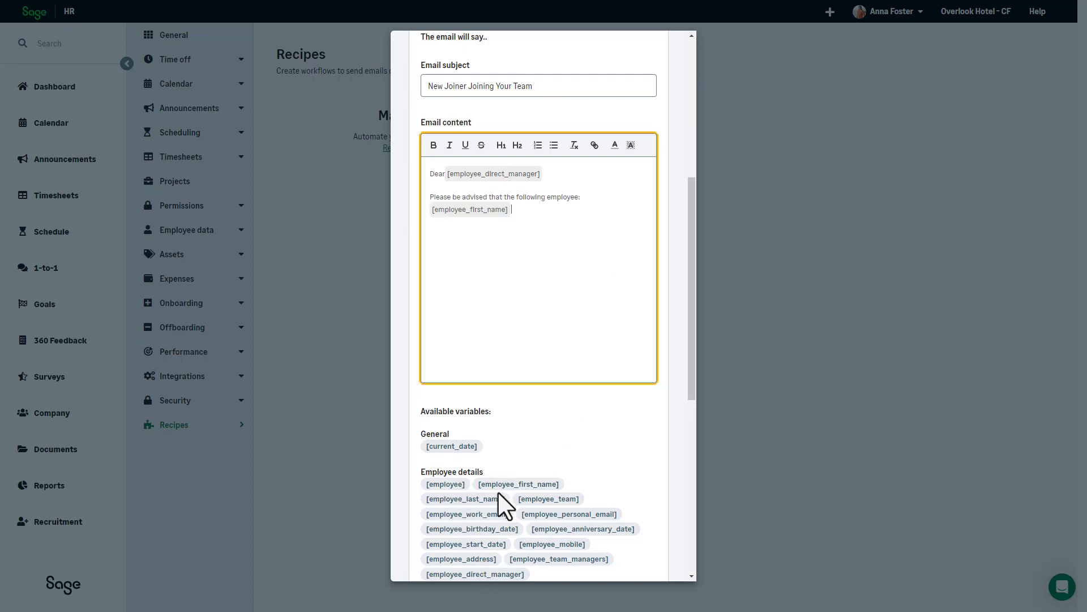
pyautogui.click(483, 500)
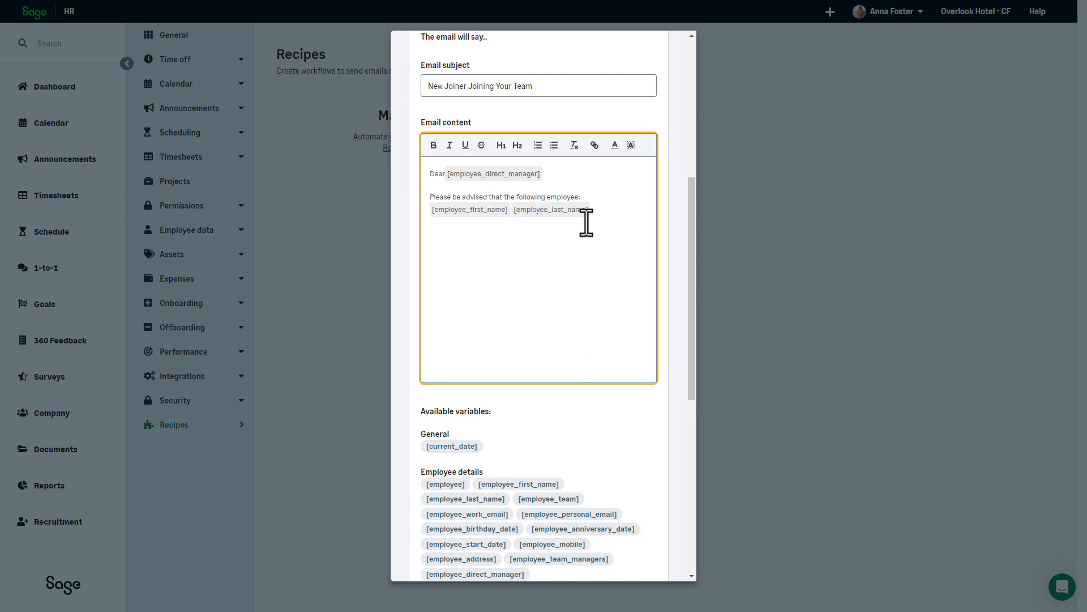
pyautogui.write('Will be joining your team on')
pyautogui.click(490, 548)
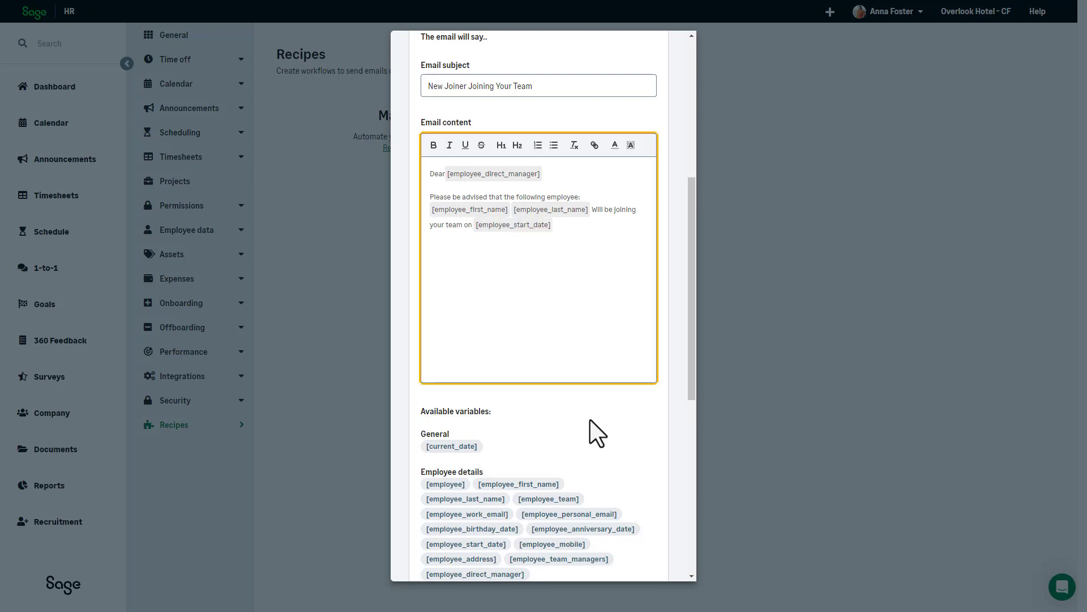
pyautogui.press('Return')
pyautogui.write('Many thanks,')
# Step: Check who the recipe can apply to, keep whole company, and save the recipe
pyautogui.scroll(-8, 538, 478)
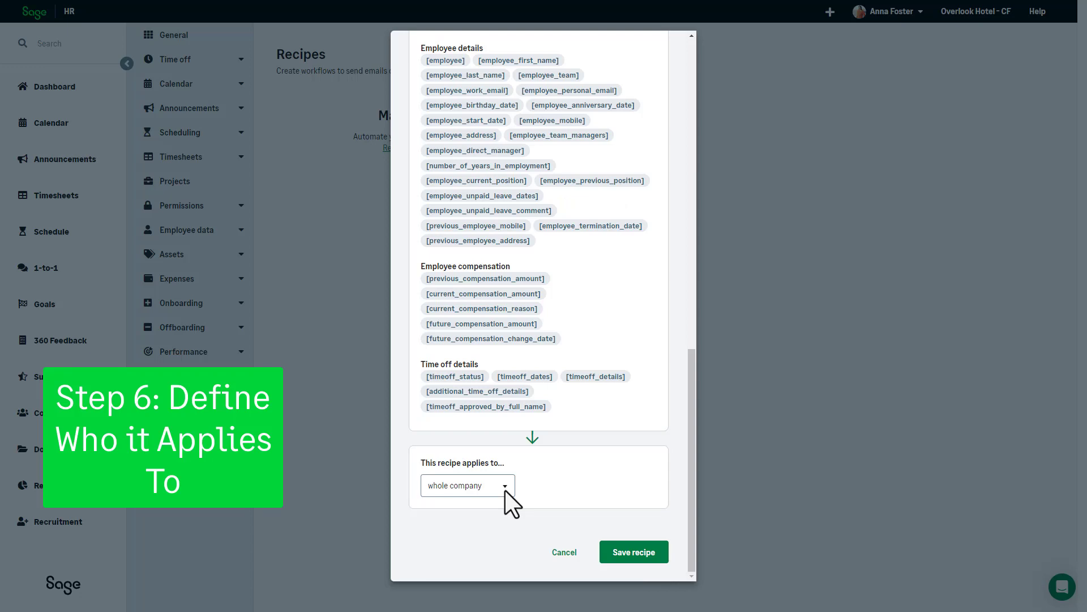
pyautogui.click(505, 493)
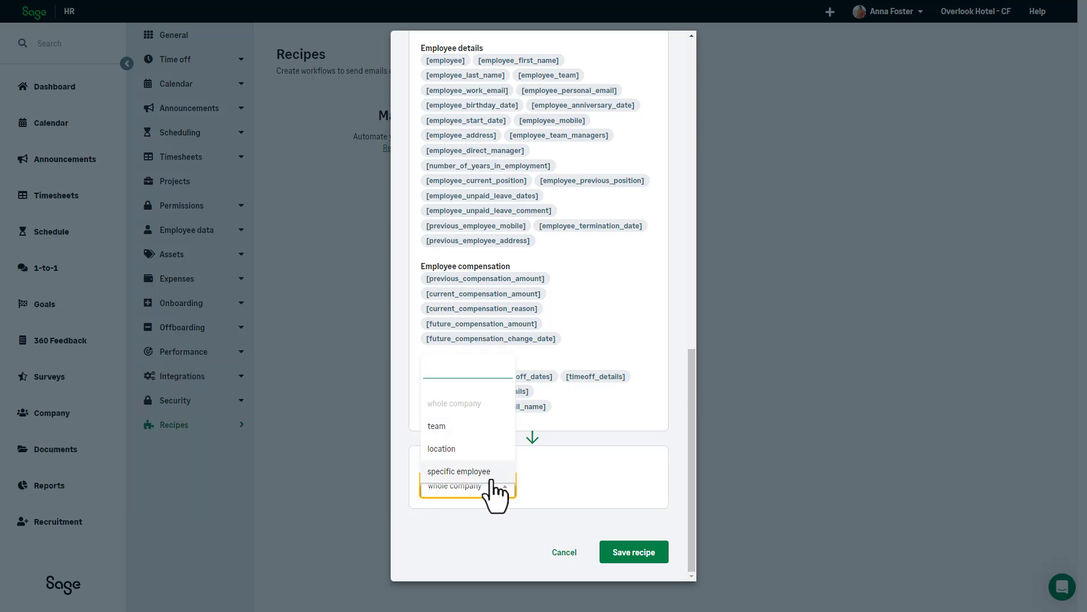
pyautogui.click(572, 480)
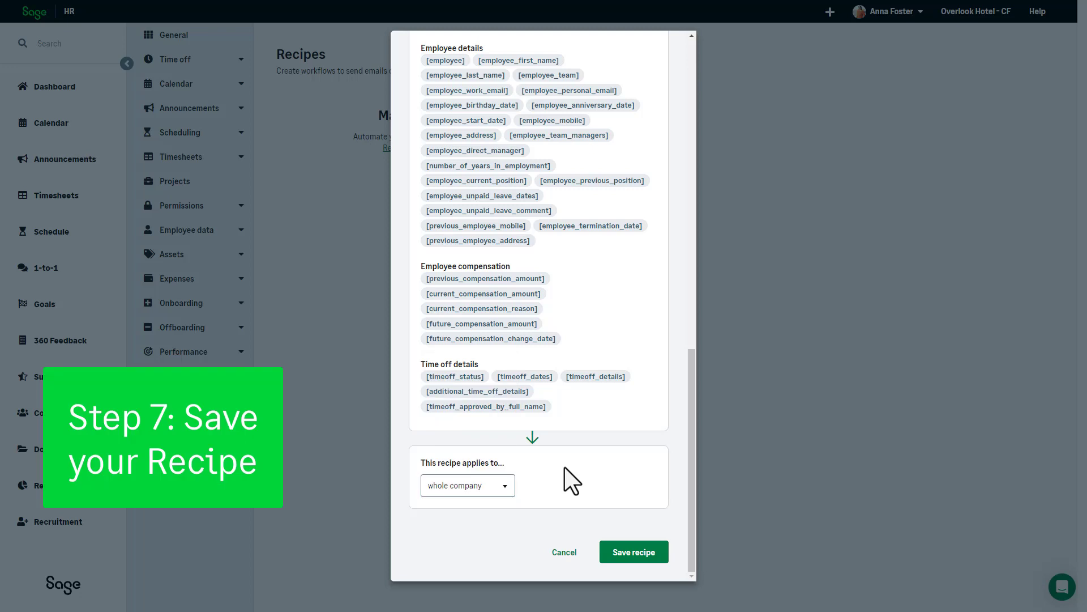
pyautogui.click(662, 558)
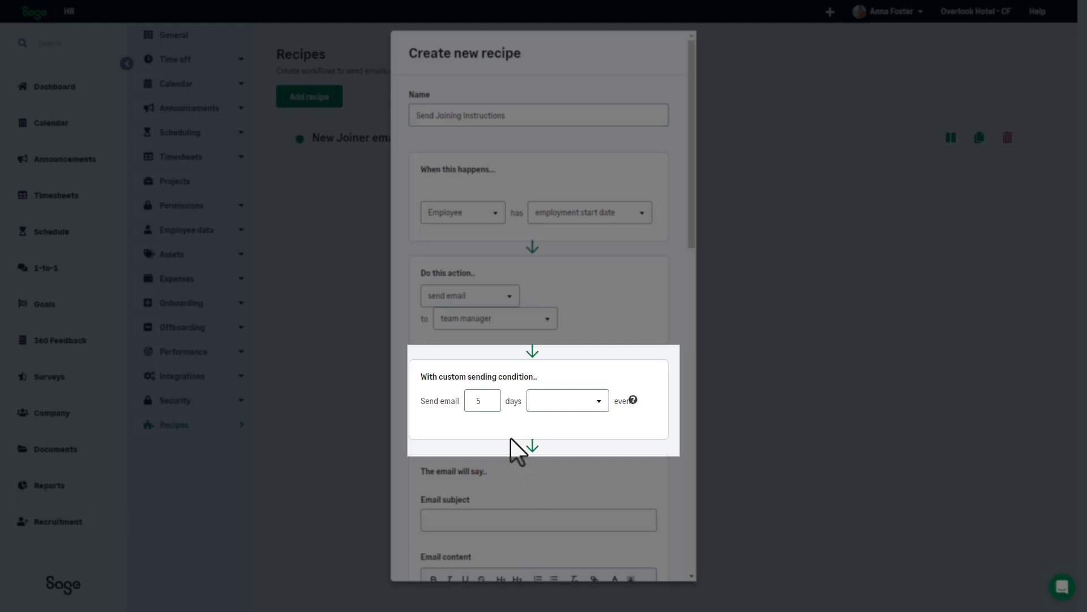
# Step: Set the custom sending condition of the Send Joining Instructions recipe to 10 days exactly before the event
pyautogui.click(485, 403)
pyautogui.click(489, 402)
pyautogui.click(600, 405)
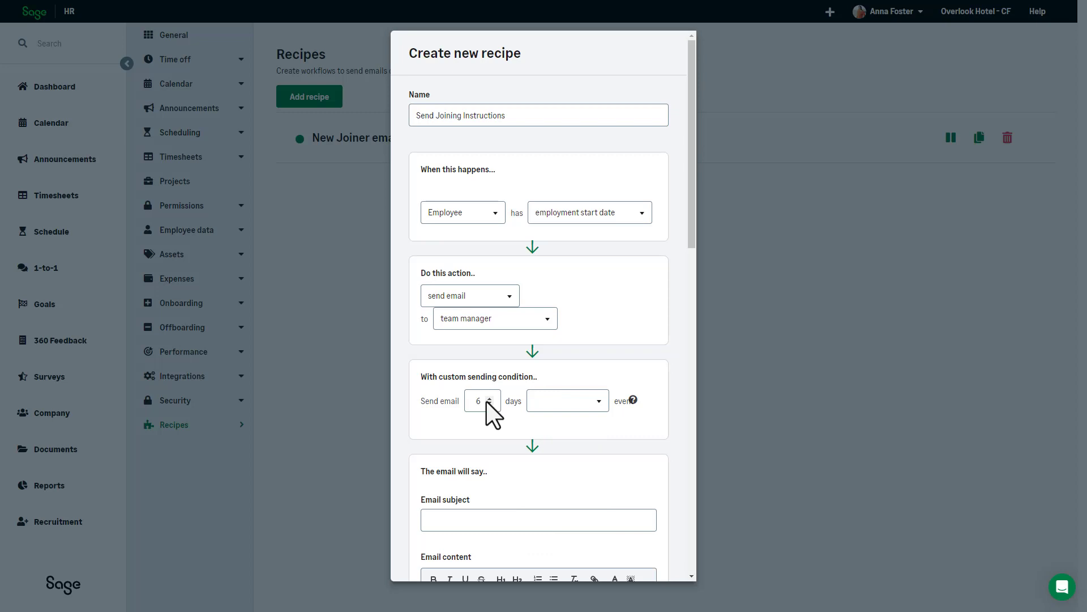
pyautogui.click(490, 398)
pyautogui.click(489, 398)
pyautogui.click(490, 398)
pyautogui.click(489, 398)
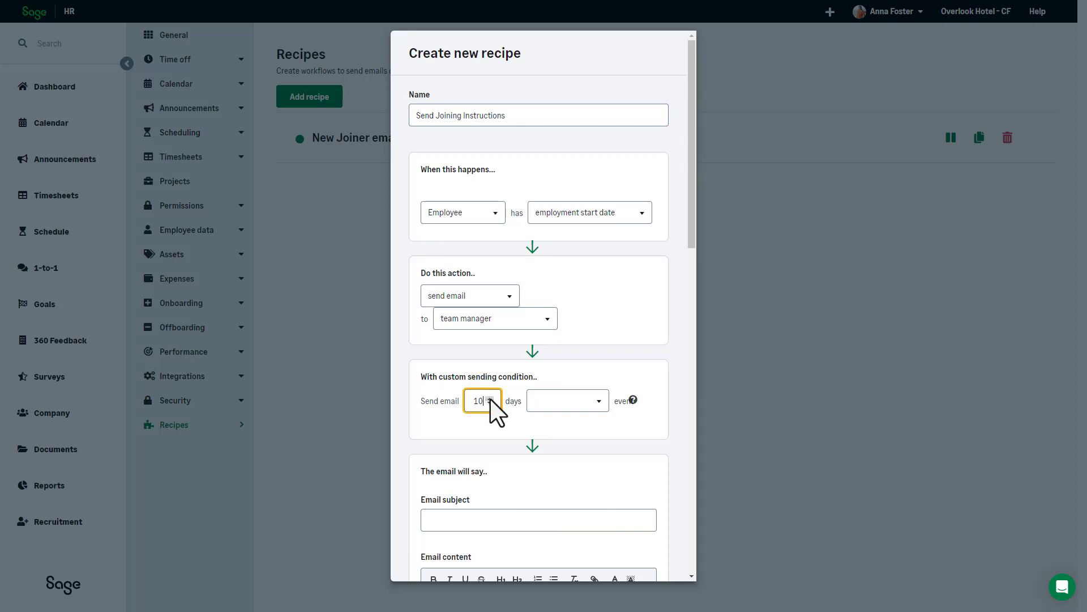
pyautogui.click(600, 401)
pyautogui.click(560, 493)
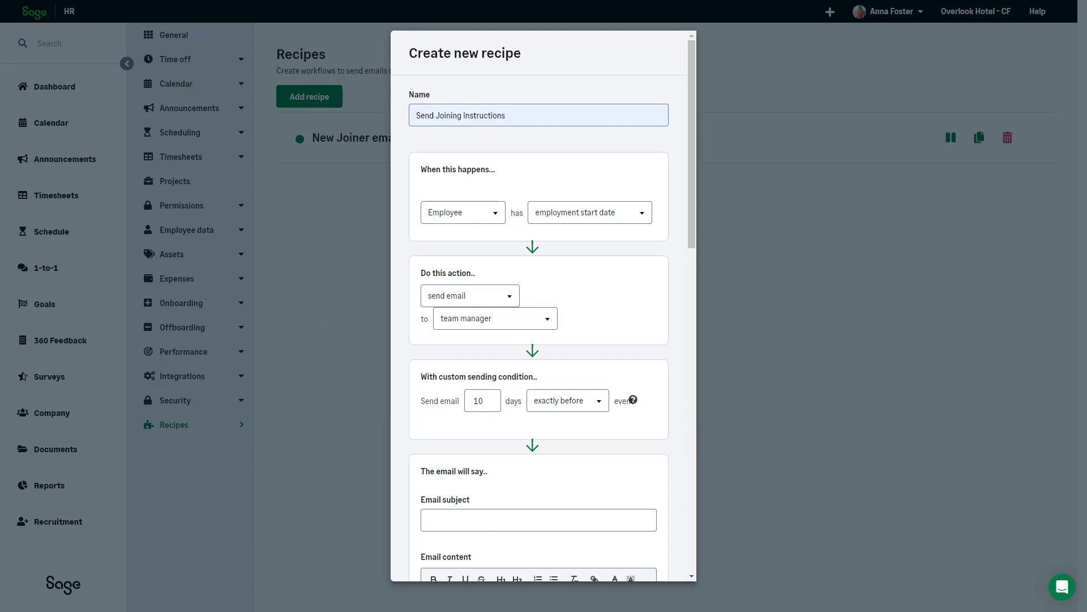
# Step: Inspect the timing options available in the custom sending condition
pyautogui.click(599, 399)
pyautogui.click(557, 474)
pyautogui.click(600, 402)
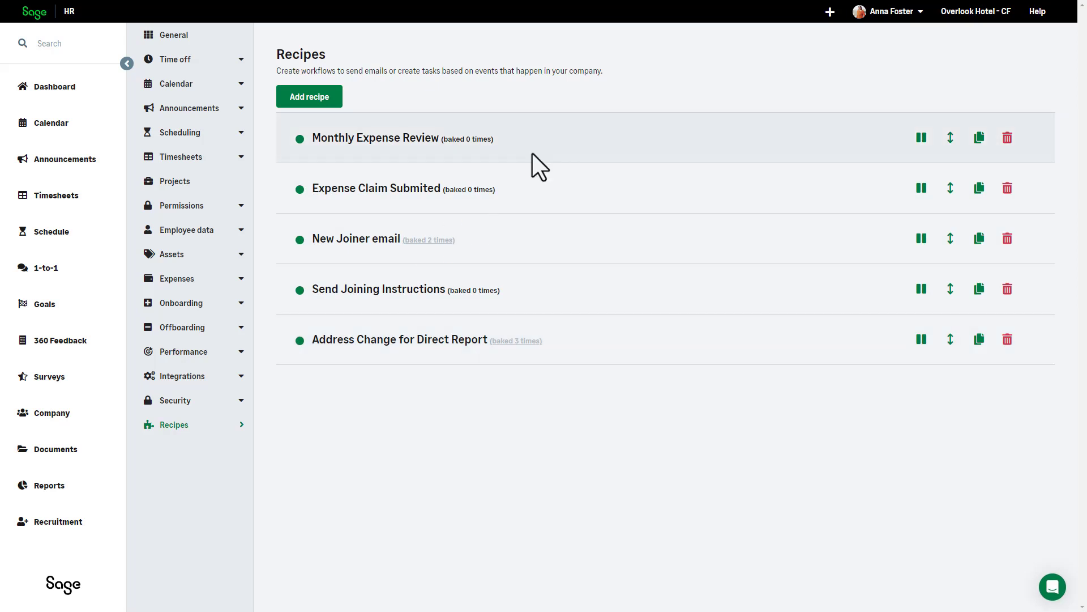
# Step: Pause the Monthly Expense Review recipe and reactivate it
pyautogui.click(921, 139)
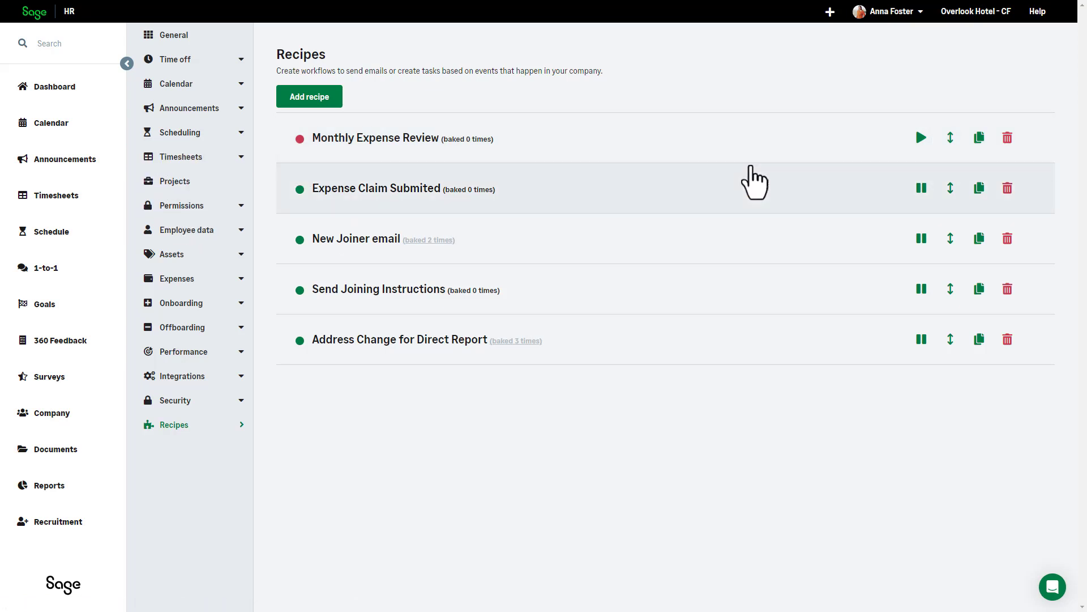
pyautogui.click(923, 140)
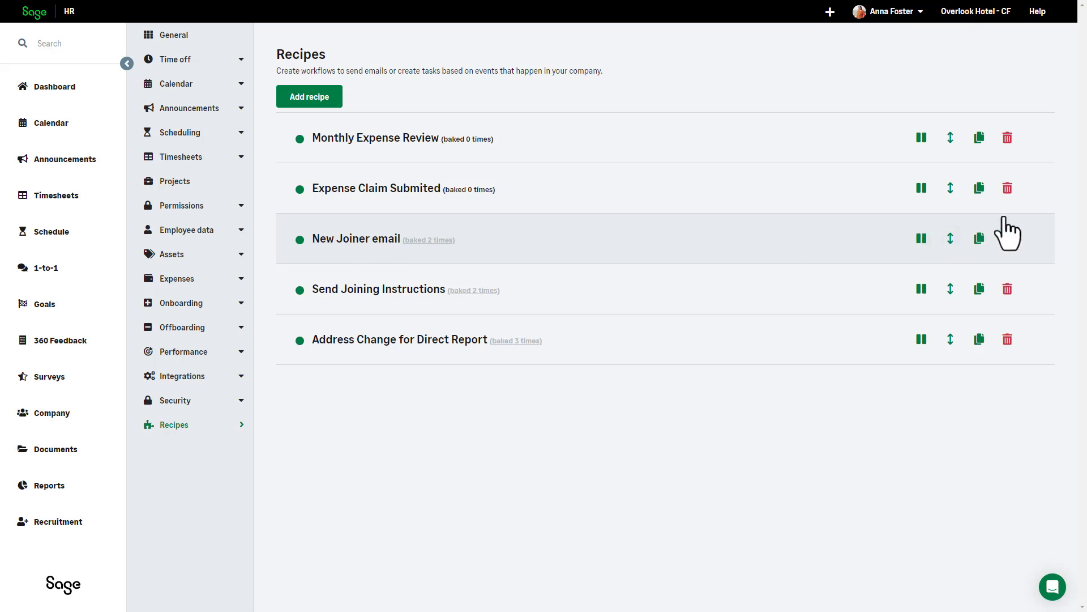
# Step: Open the New Joiner email recipe, review its settings, and send a test email to a test email address
pyautogui.click(957, 243)
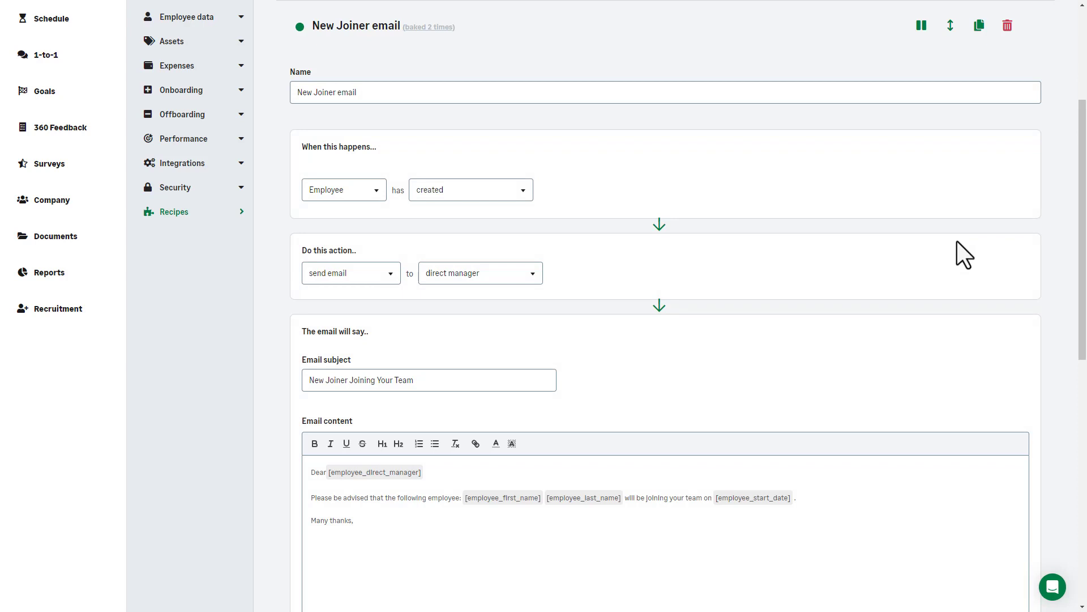
pyautogui.scroll(-3, 699, 297)
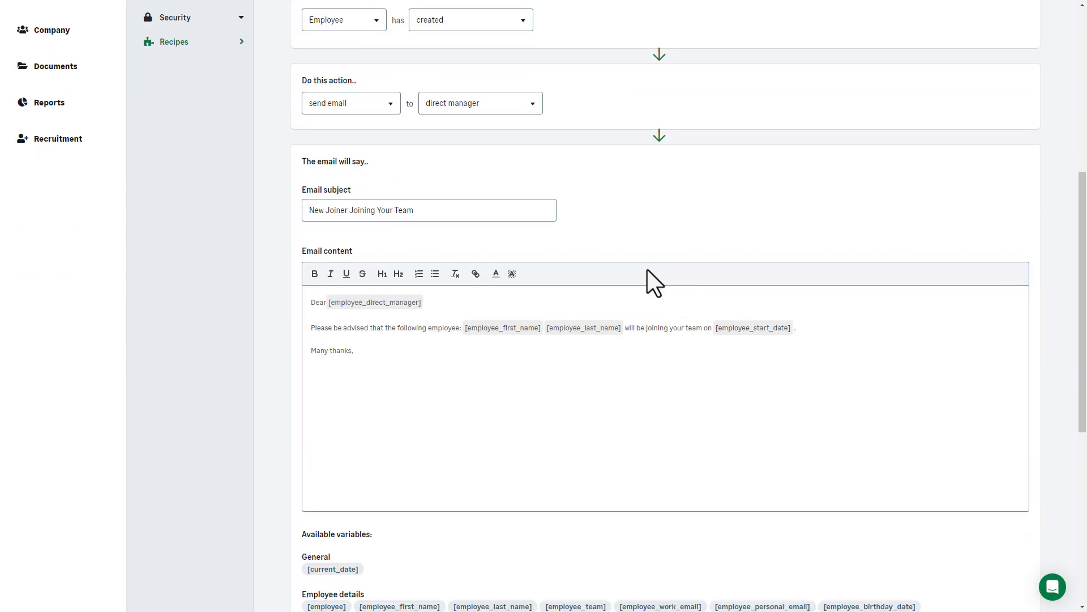
pyautogui.scroll(-7, 651, 281)
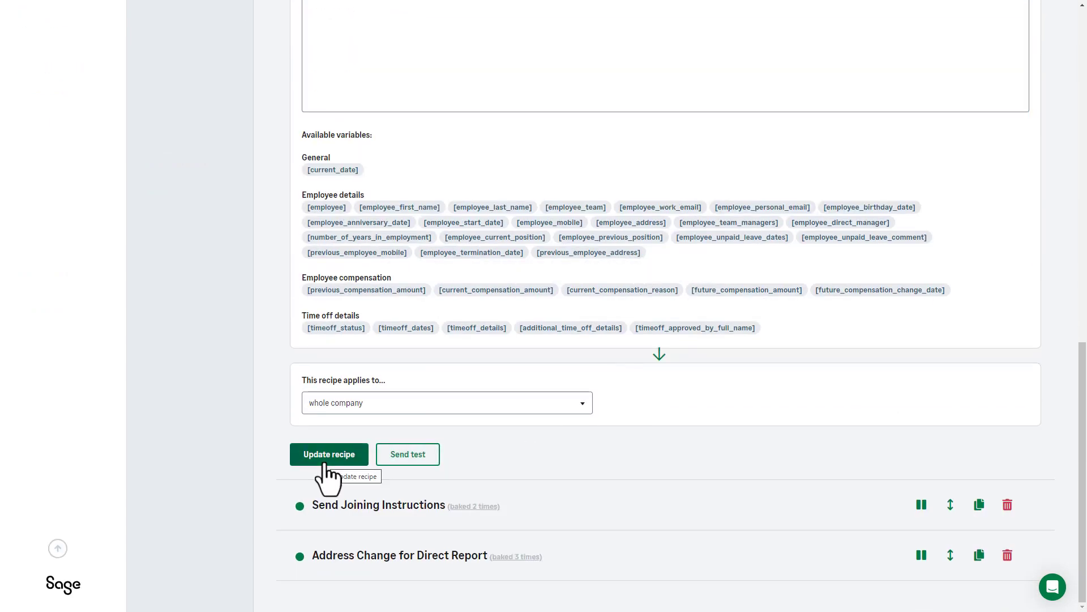
pyautogui.click(406, 457)
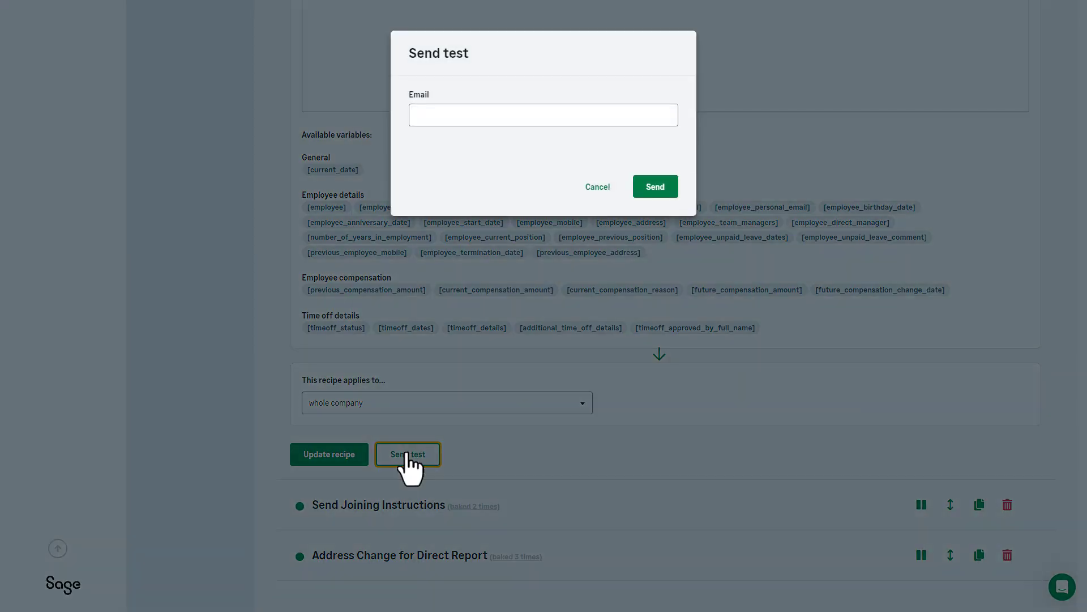
pyautogui.click(538, 117)
pyautogui.write('test@')
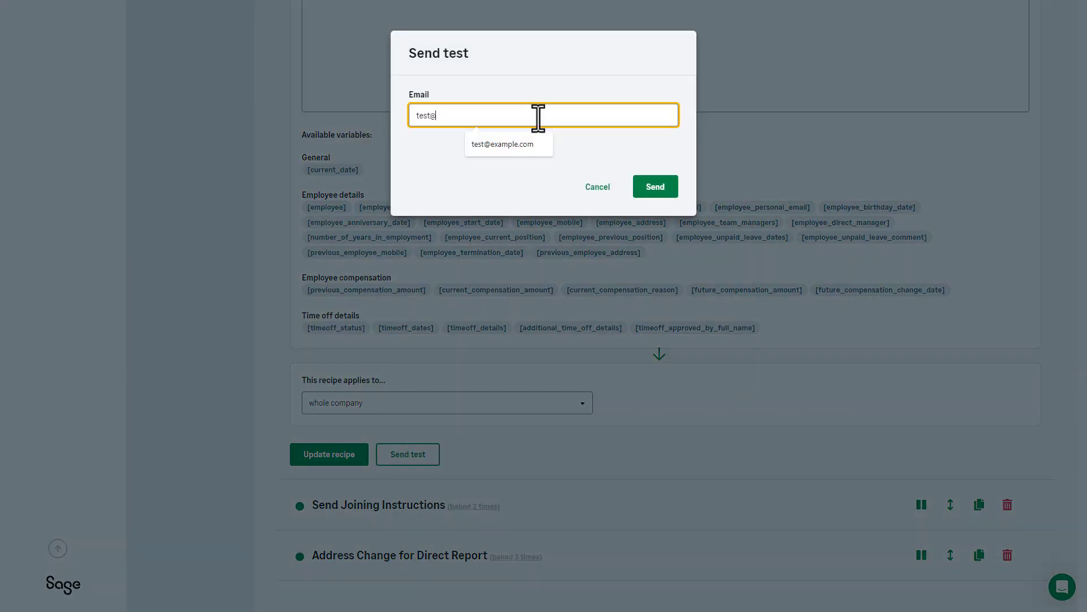
pyautogui.click(510, 144)
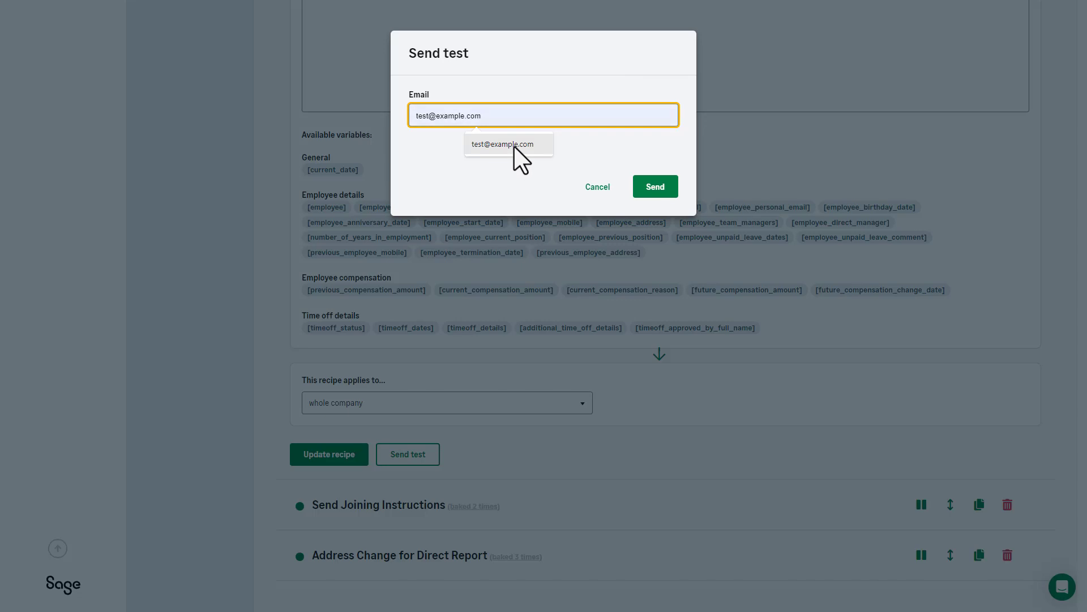
pyautogui.click(666, 193)
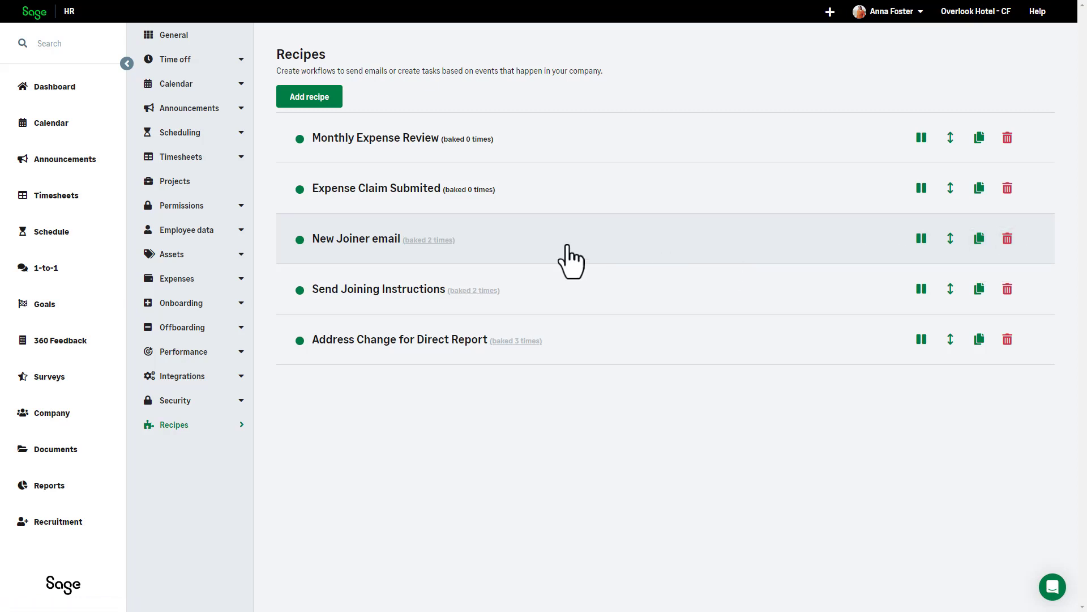
# Step: View the sent-email history of the New Joiner email recipe and of the Address Change for Direct Report recipe
pyautogui.click(445, 241)
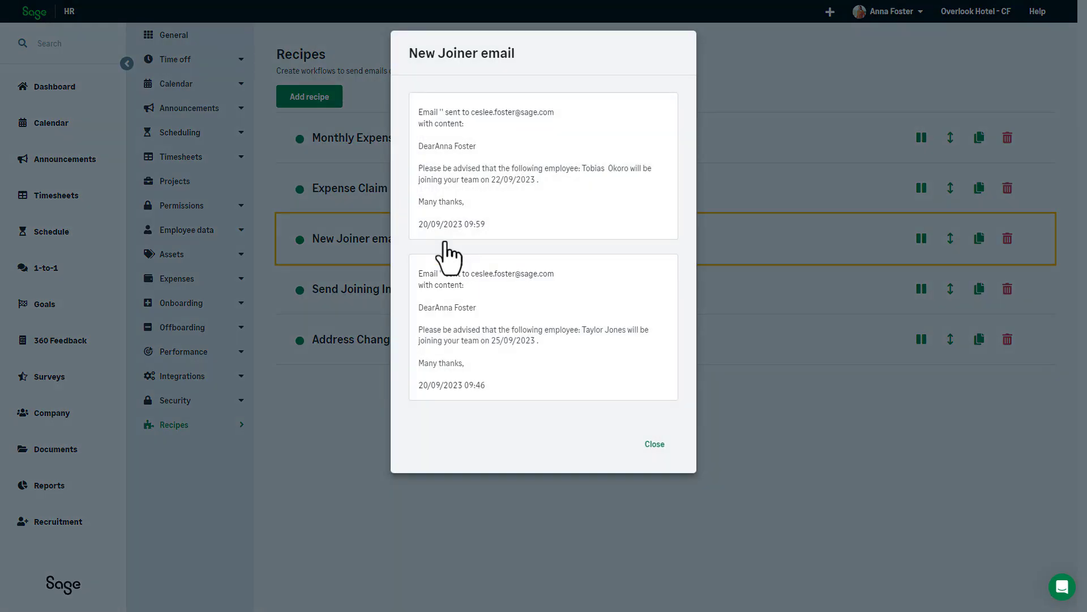
pyautogui.click(657, 448)
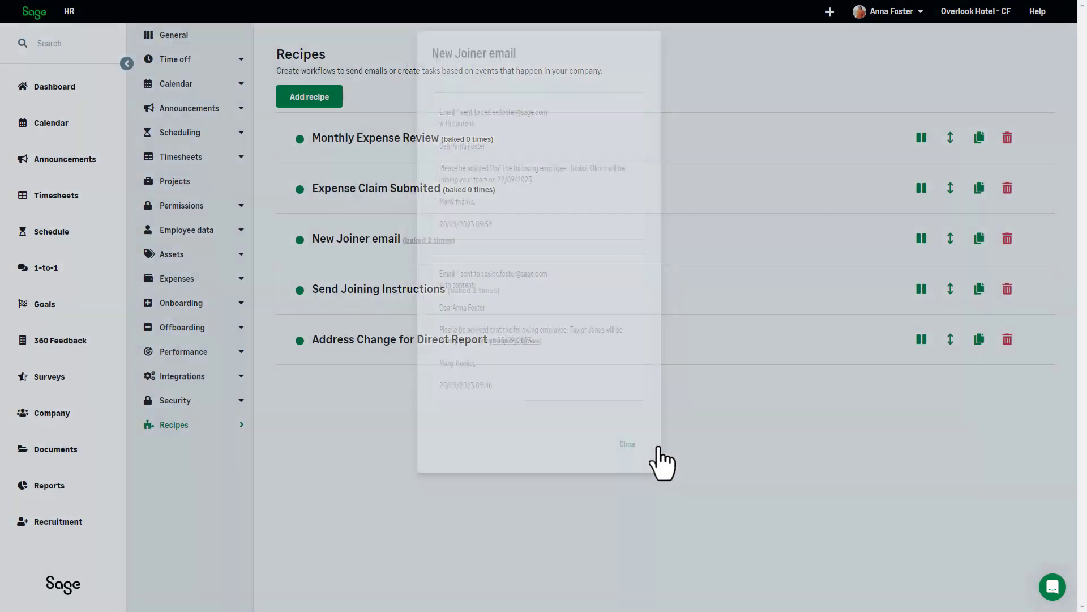
pyautogui.click(504, 341)
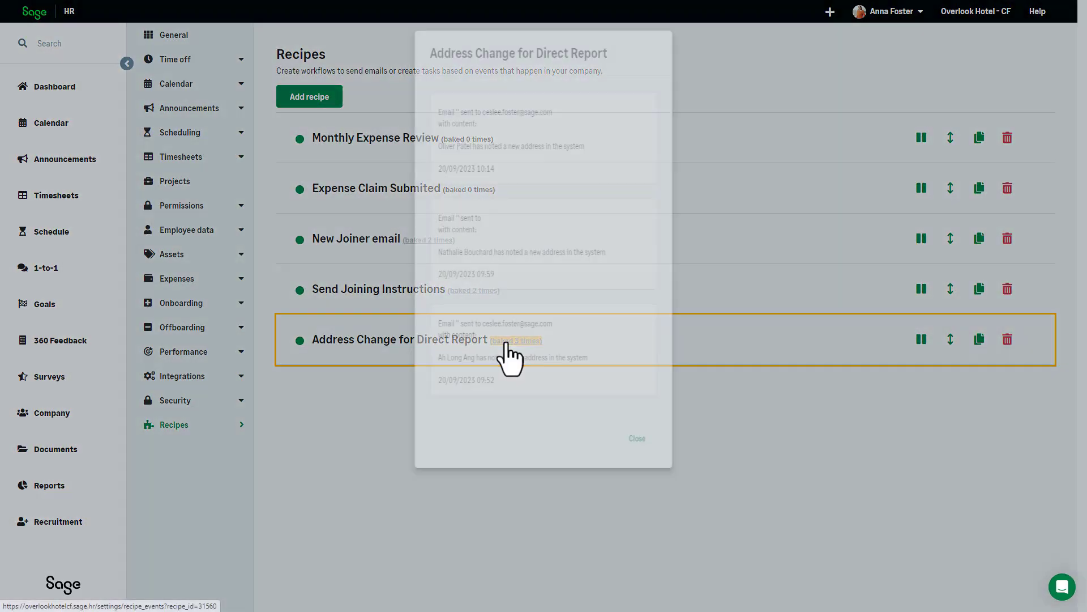